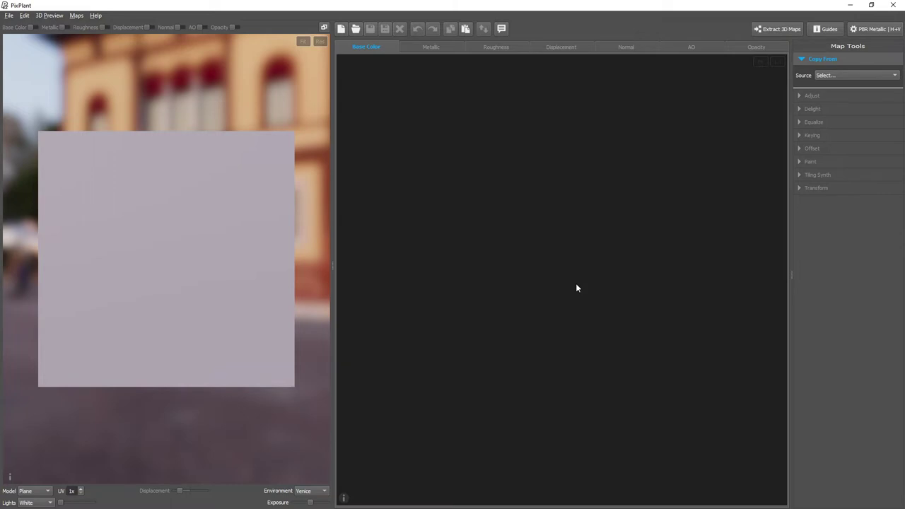
Drop the Bricks029 texture files onto the empty PixPlant canvas.
left_click_drag(403, 295, 584, 308)
Confirm opening the brick maps, then zoom and orbit the 3D preview to view the plane at an angle.
left_click(485, 346)
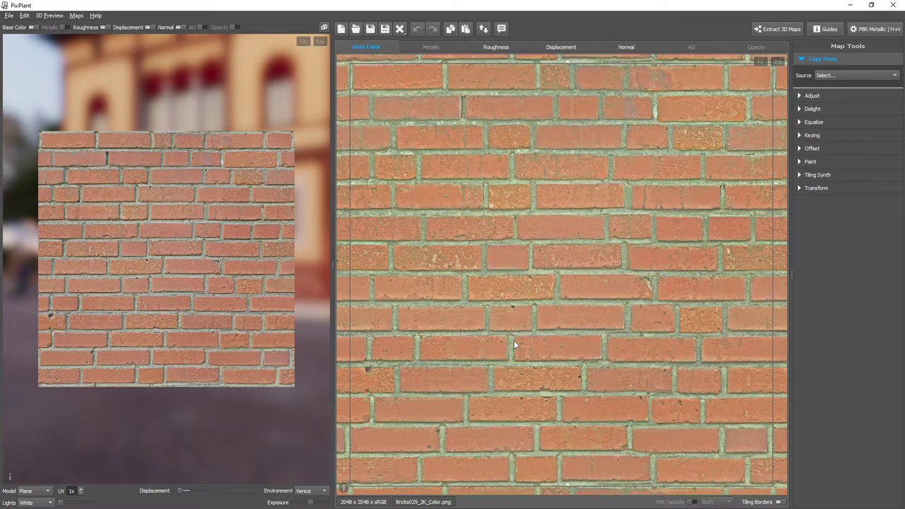
scroll(55, 329, "up", 5)
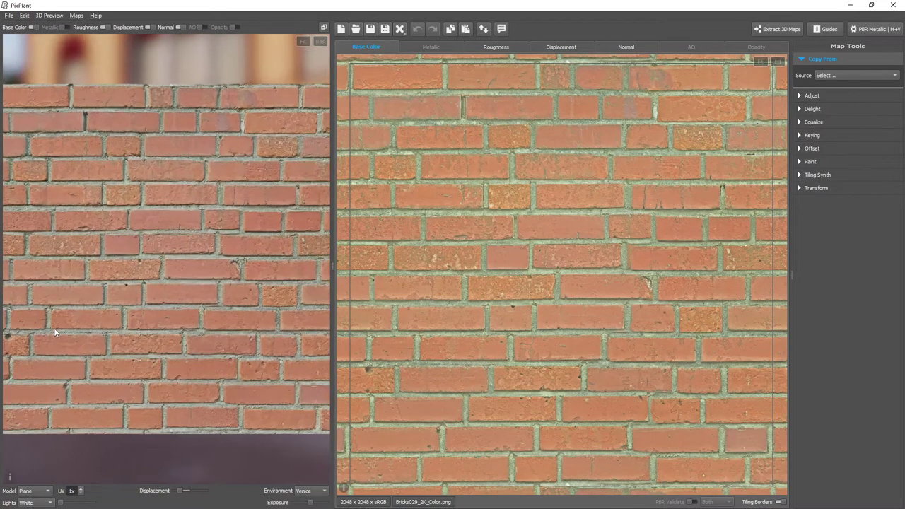
left_click_drag(60, 347, 273, 317)
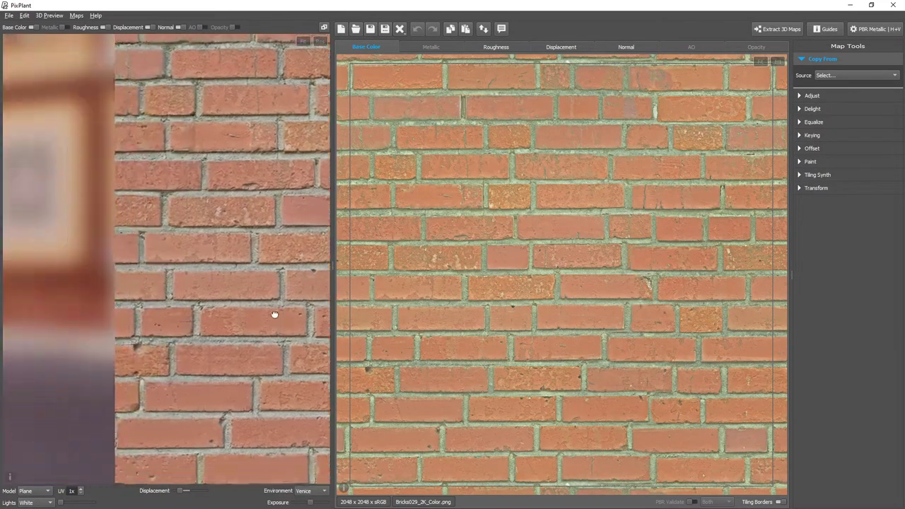
scroll(163, 348, "up", 3)
left_click_drag(195, 387, 186, 410)
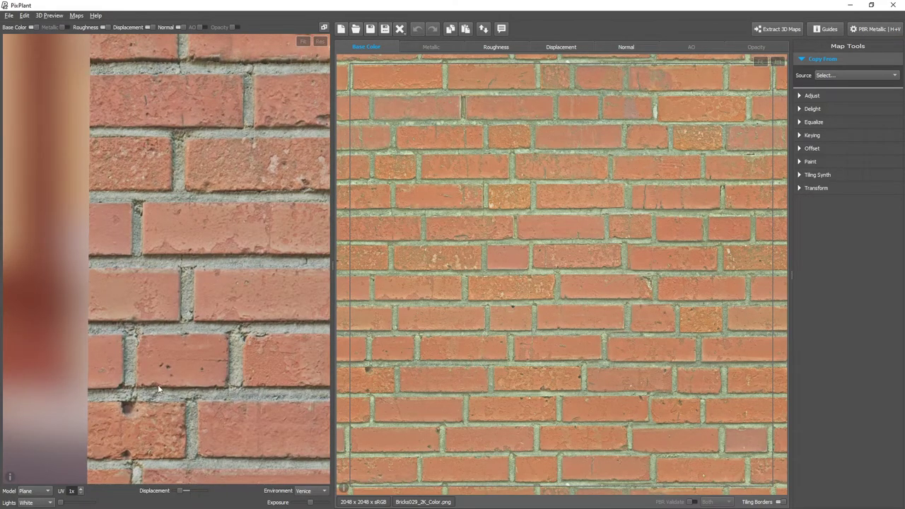
Check the brick repetition at 2x UV tiling, then set UV tiling back to 1x.
scroll(246, 330, "down", 3)
left_click_drag(246, 331, 164, 341)
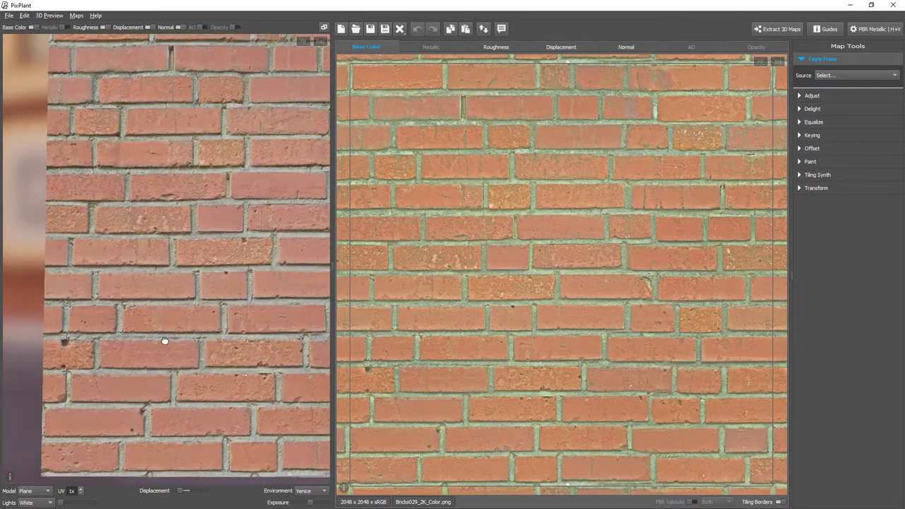
scroll(164, 337, "down", 2)
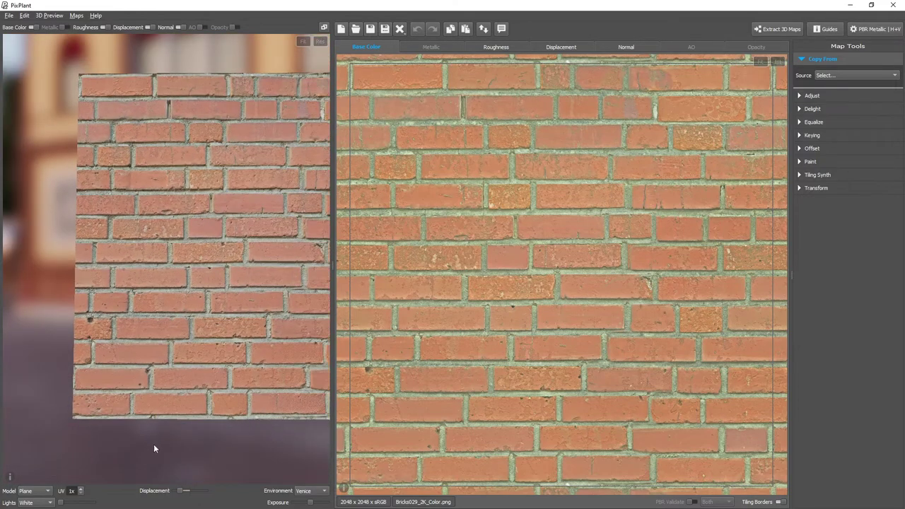
scroll(74, 491, "up", 1)
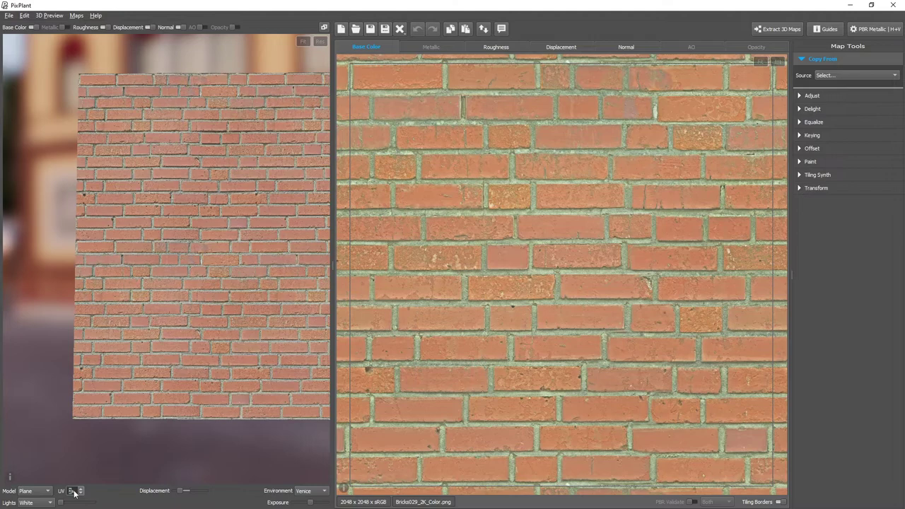
left_click_drag(215, 356, 186, 364)
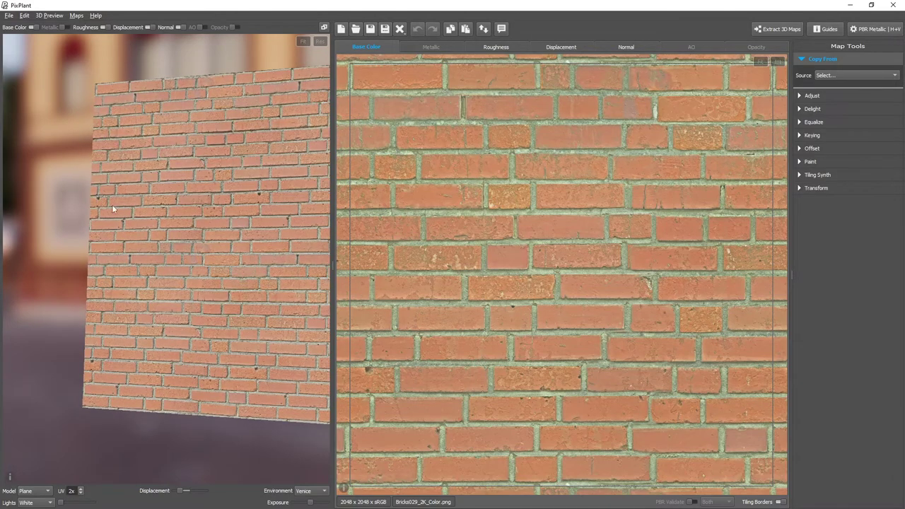
left_click(76, 493)
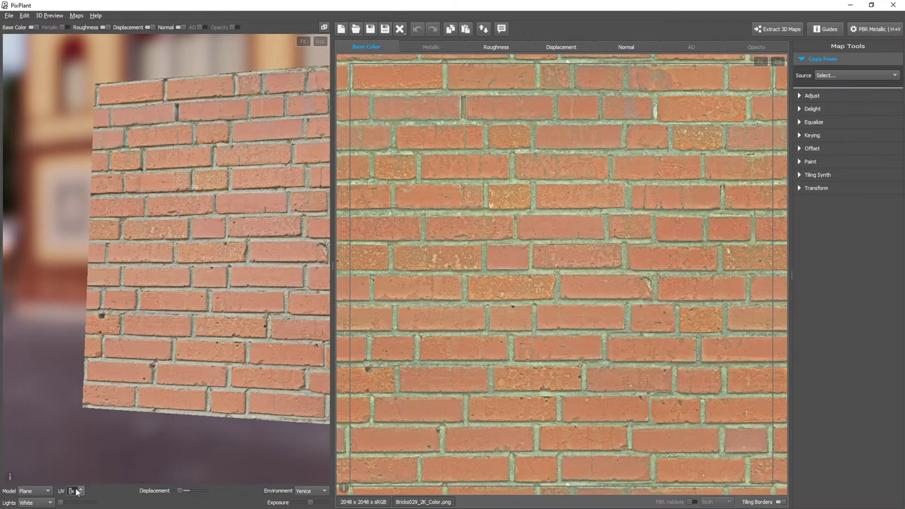
Offset the brick texture up and to the right across all maps.
left_click_drag(195, 264, 115, 288)
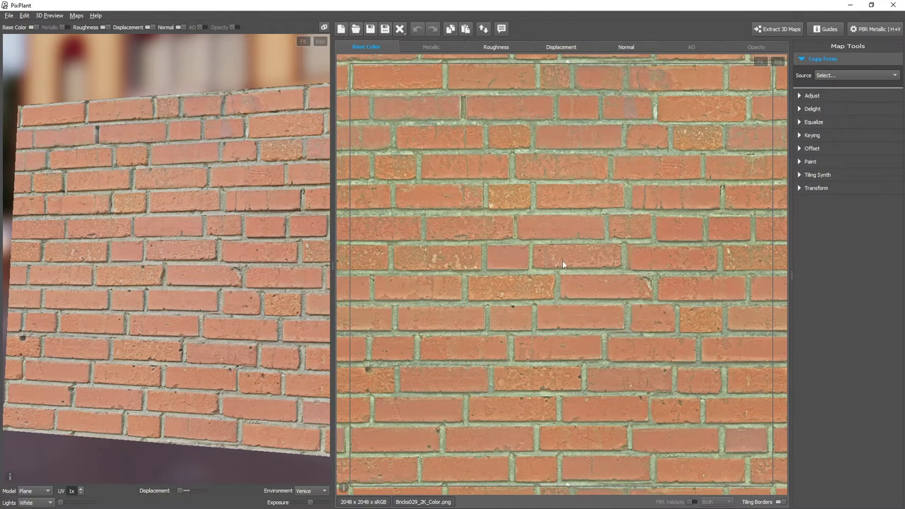
left_click(830, 147)
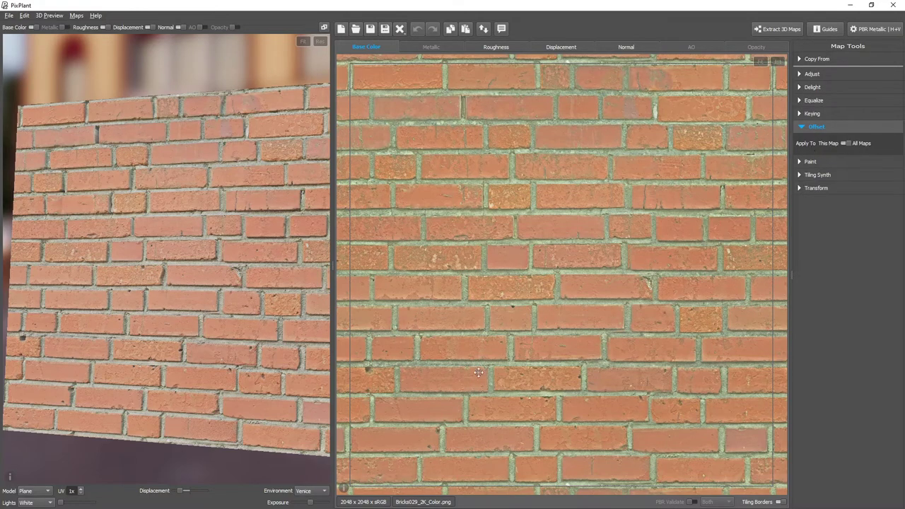
left_click_drag(479, 372, 665, 275)
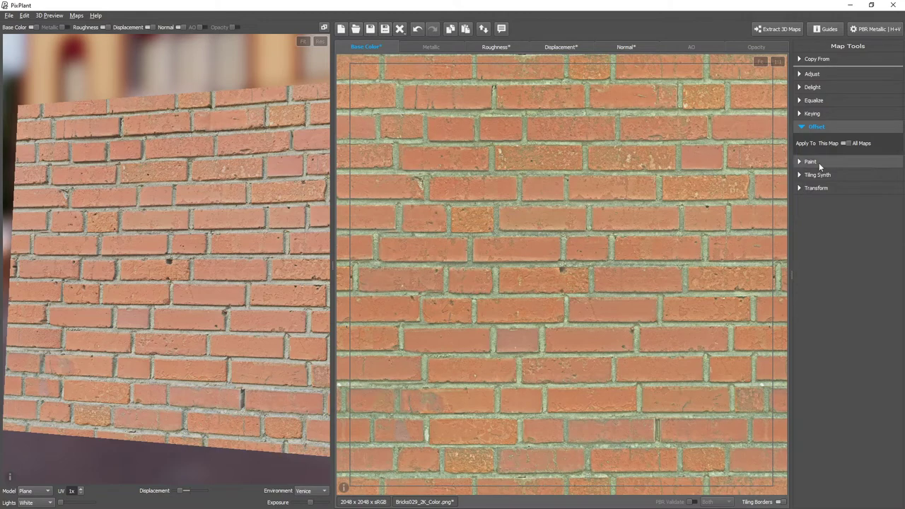
Expand Paint to ready the Clone brush (size 67, strength 100%, hardness 0%).
left_click(819, 161)
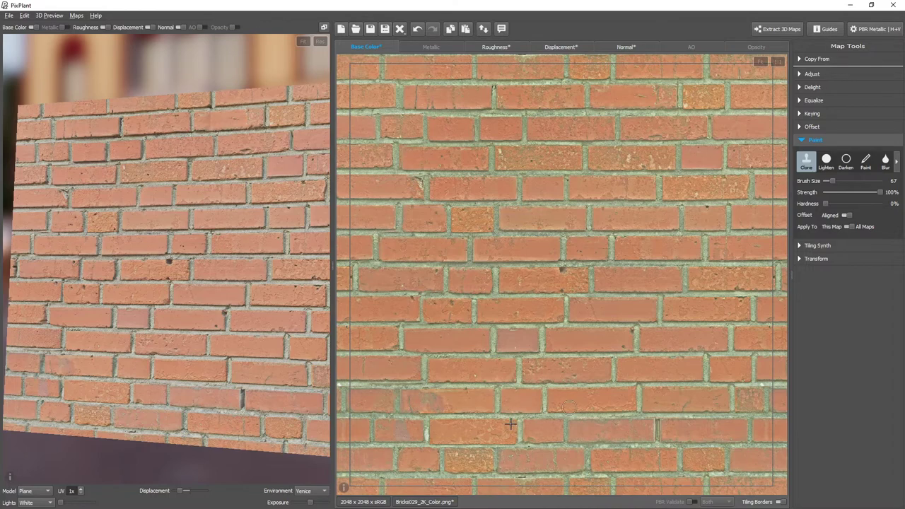
Zoom into the map and clone over the dark hole and lower part of the brick.
scroll(578, 276, "up", 1)
scroll(579, 276, "up", 4)
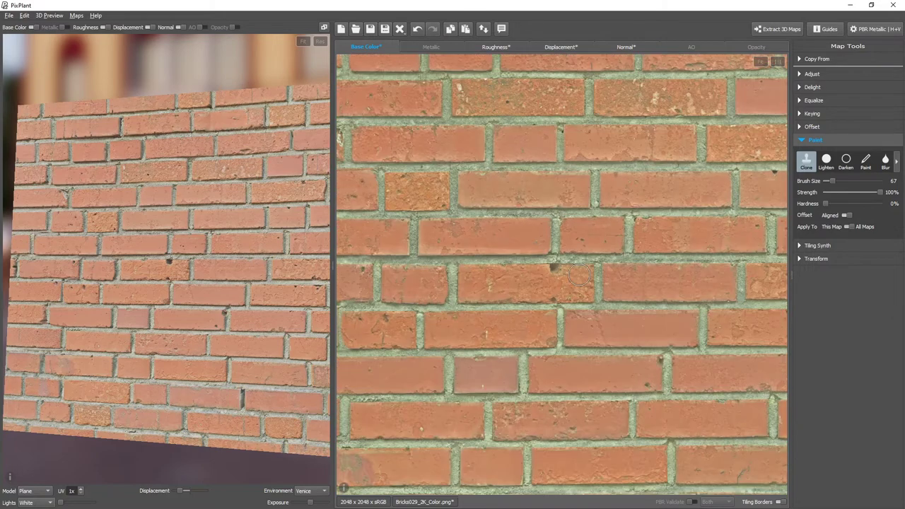
scroll(153, 257, "up", 2)
scroll(153, 257, "up", 5)
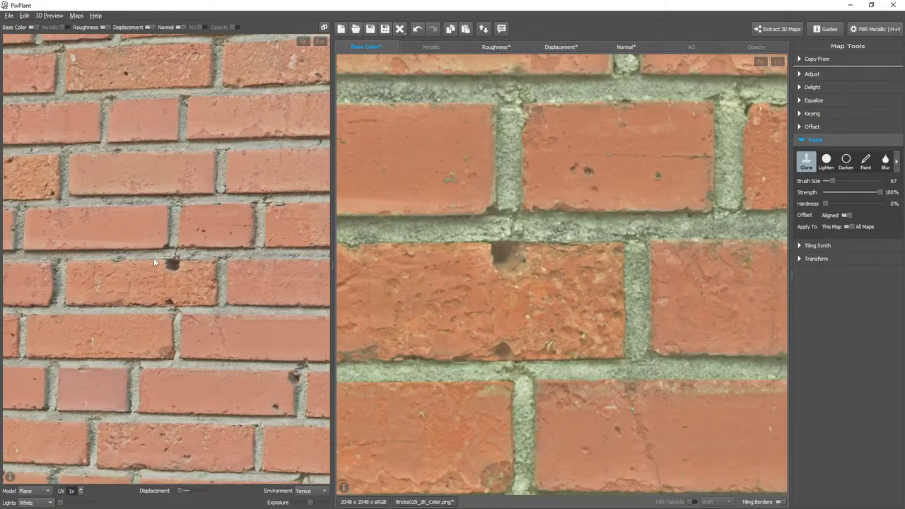
scroll(154, 258, "down", 1)
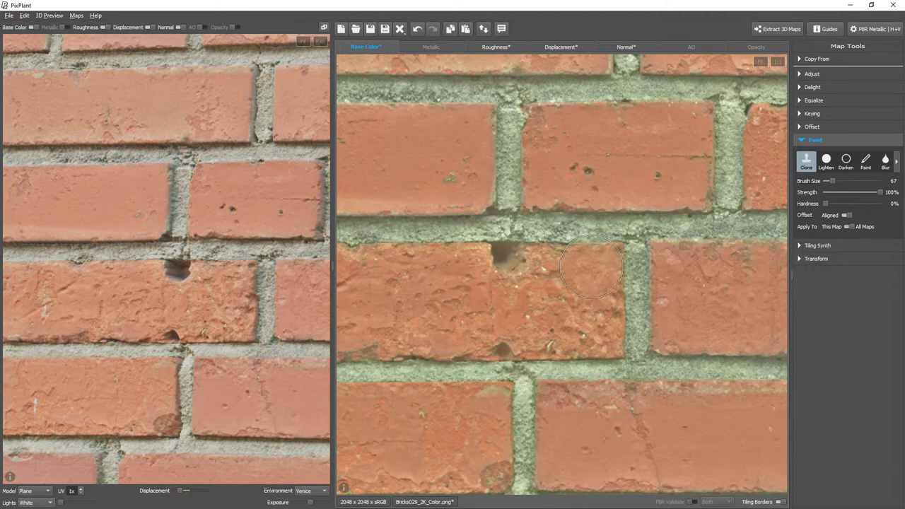
mouse_move(591, 269)
left_mouse_down()
mouse_move(541, 260)
mouse_move(488, 268)
left_mouse_up()
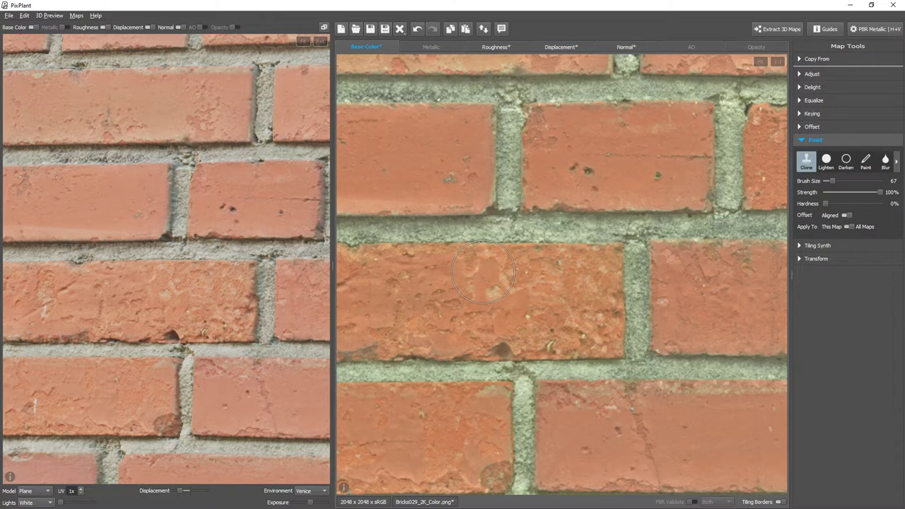
mouse_move(483, 272)
left_mouse_down()
mouse_move(492, 319)
mouse_move(510, 321)
mouse_move(486, 320)
mouse_move(576, 305)
left_mouse_up()
scroll(577, 305, "down", 8)
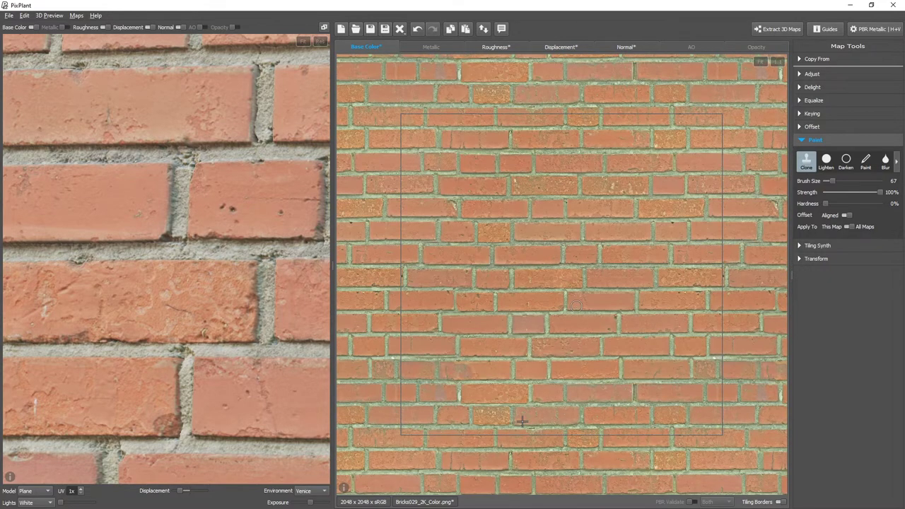
scroll(576, 305, "up", 8)
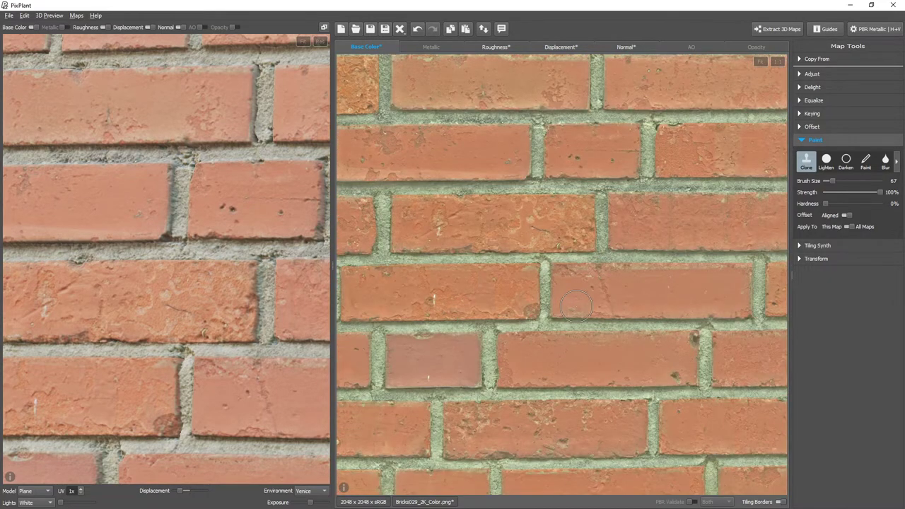
Undo the stray cloned patch and compare it on the Displacement map with redo/undo.
left_click(615, 250)
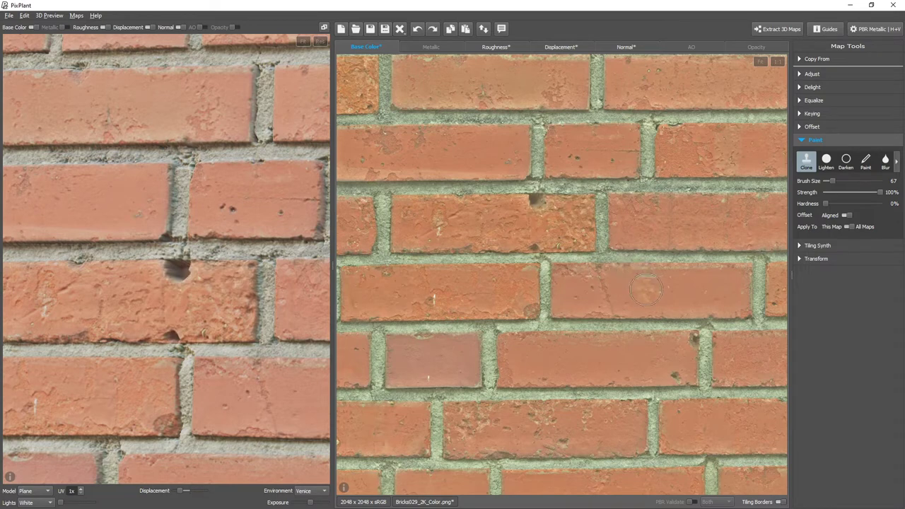
key("ctrl+z")
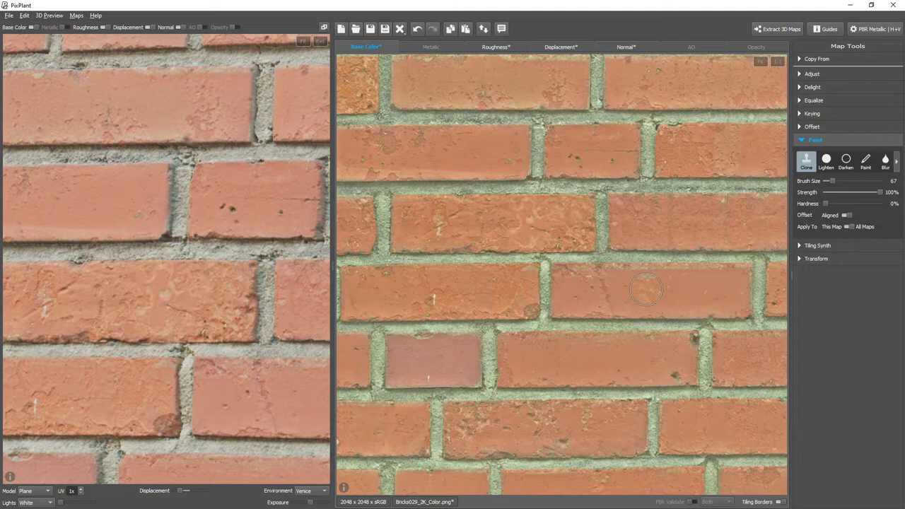
left_click(557, 47)
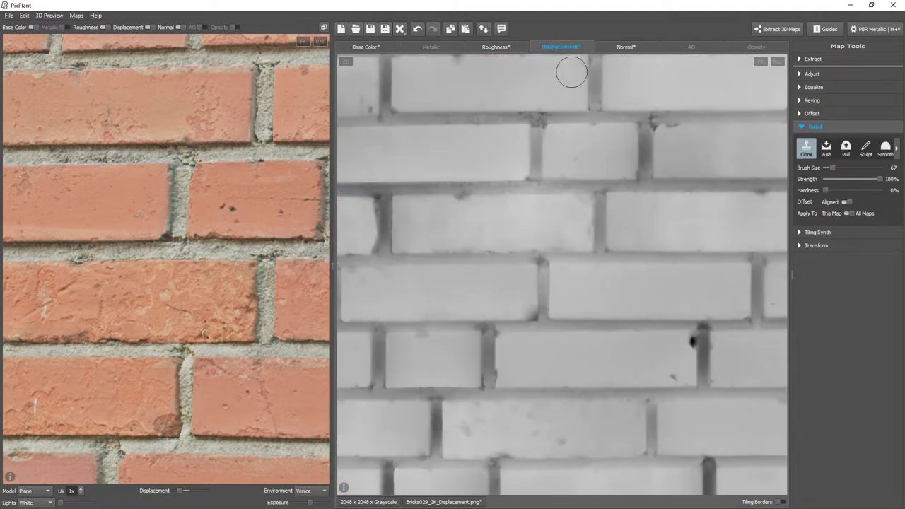
key("ctrl+y")
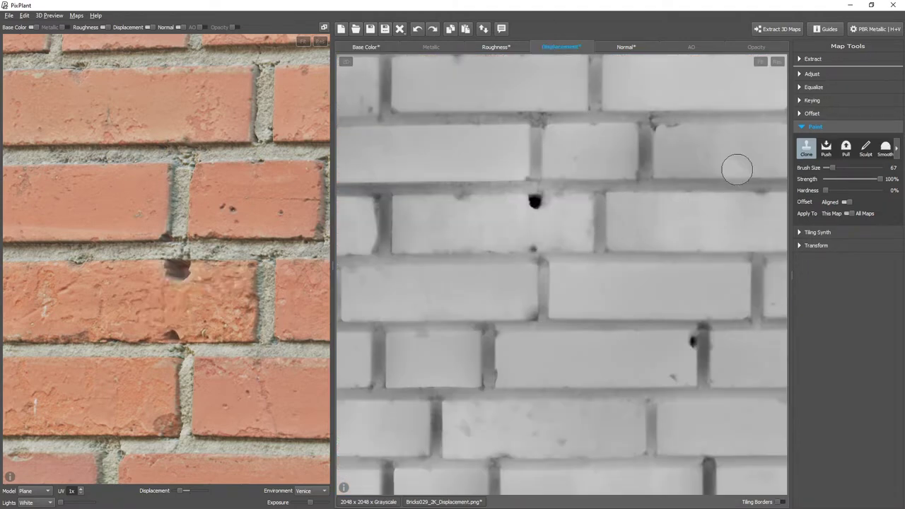
key("ctrl+z")
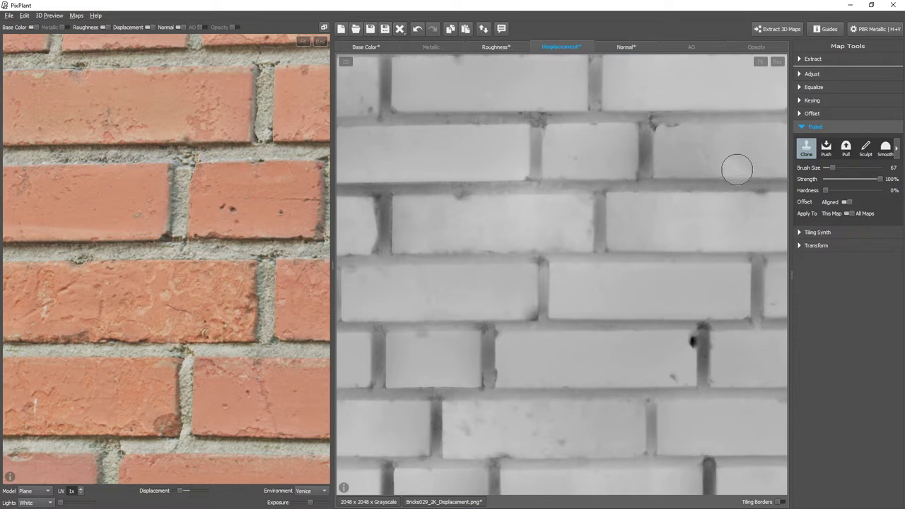
Compare the cloned holes on the Normal map with redo/undo, then return to Displacement.
left_click(625, 46)
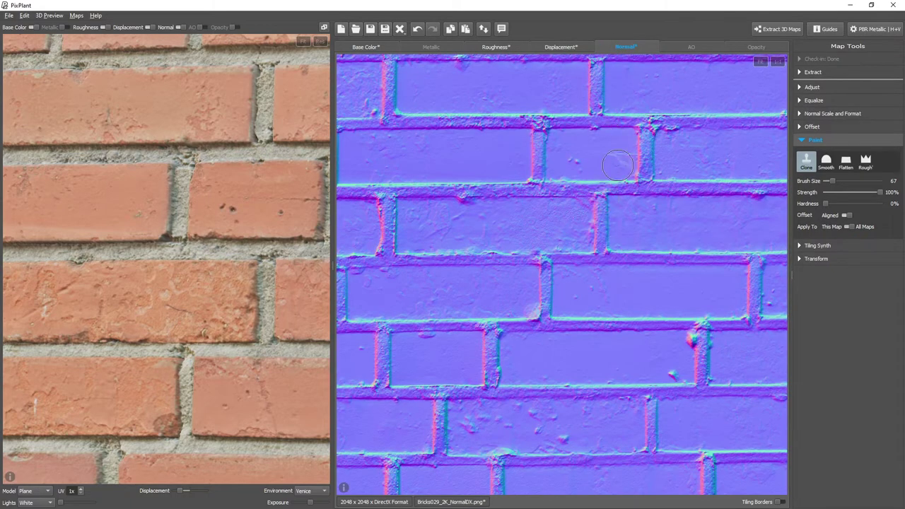
key("ctrl+y")
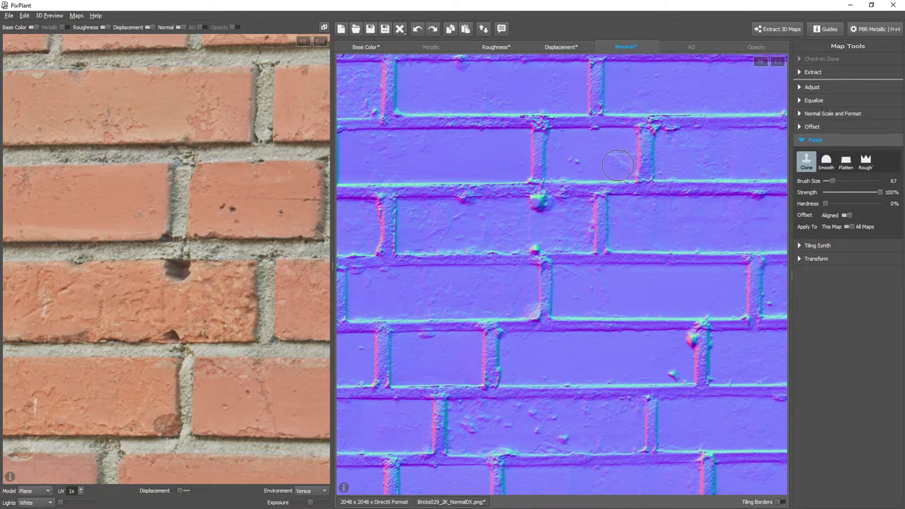
key("ctrl+z")
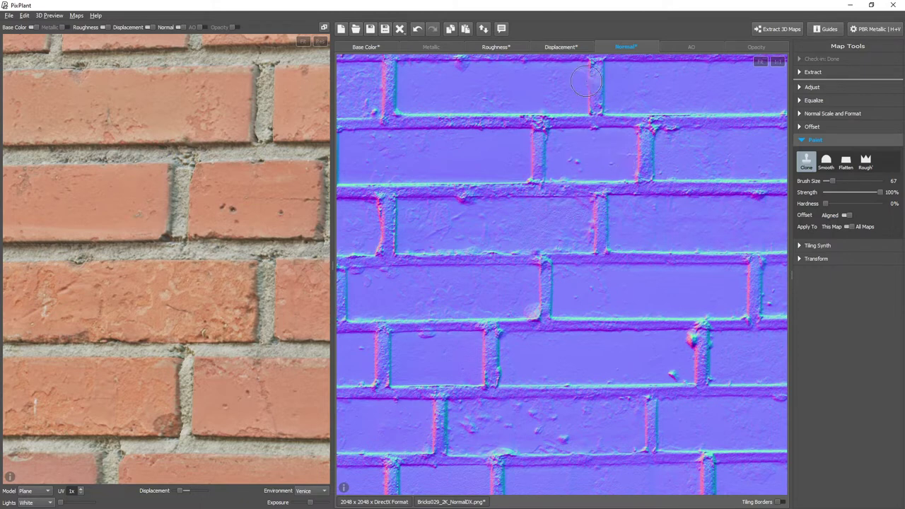
left_click(551, 49)
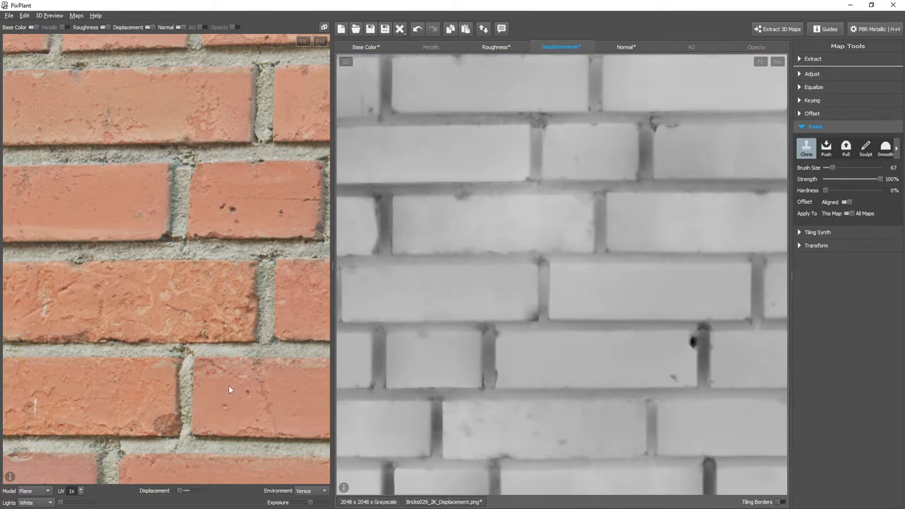
Clone out the dark specks on the displacement map, then return to Base Color.
left_click_drag(703, 349, 693, 339)
scroll(183, 336, "down", 3)
scroll(246, 365, "up", 5)
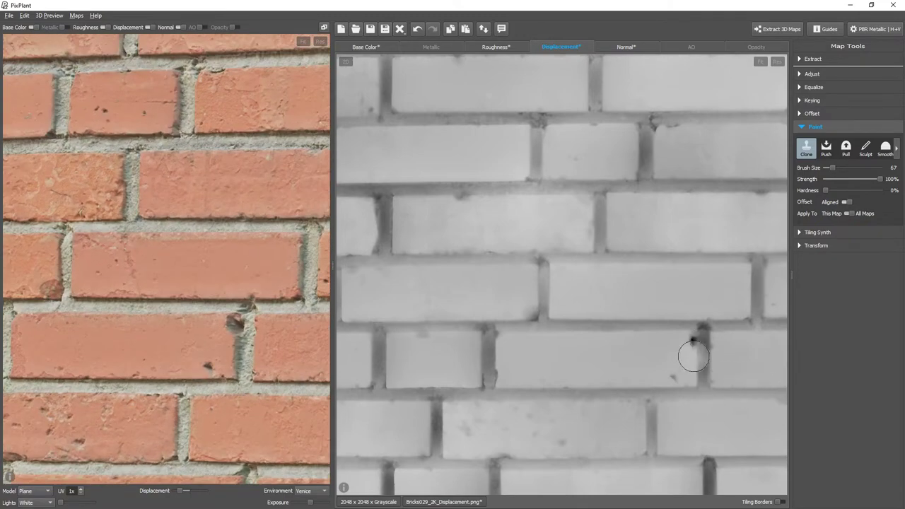
scroll(685, 345, "up", 1)
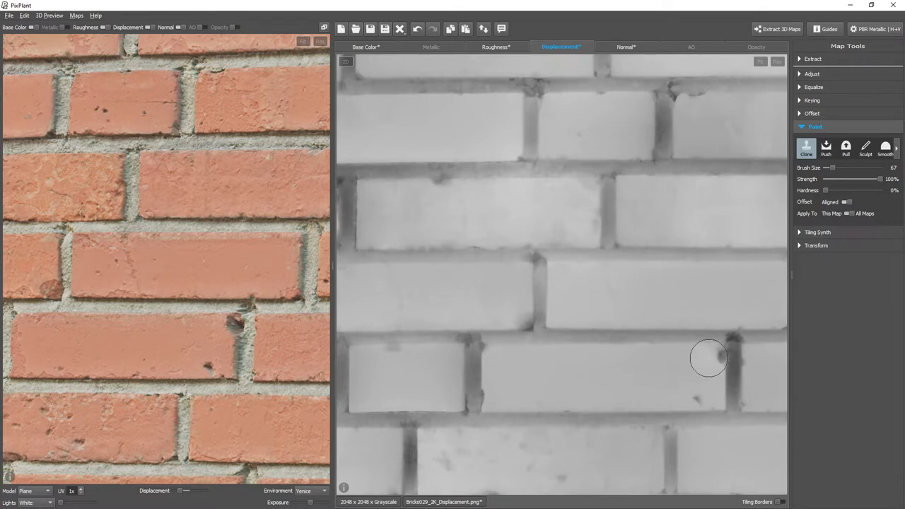
left_click(707, 360)
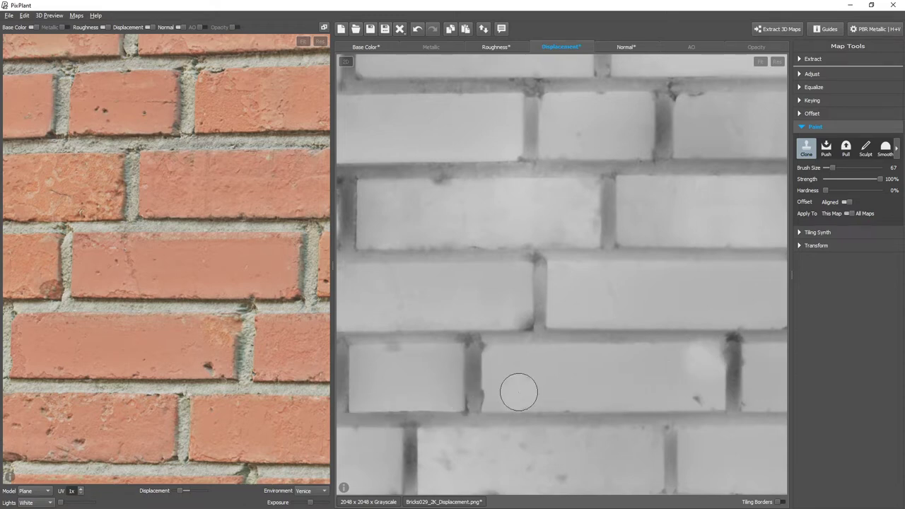
scroll(566, 374, "down", 2)
scroll(566, 374, "down", 2)
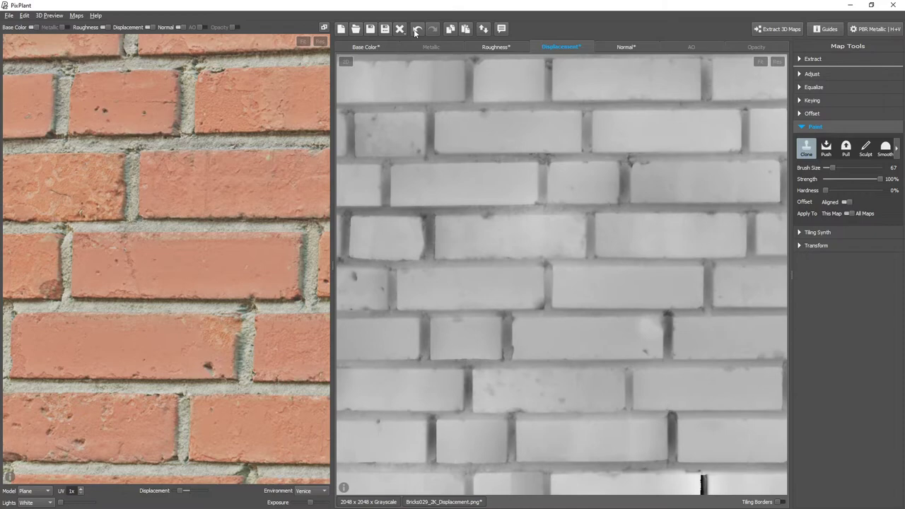
left_click(370, 50)
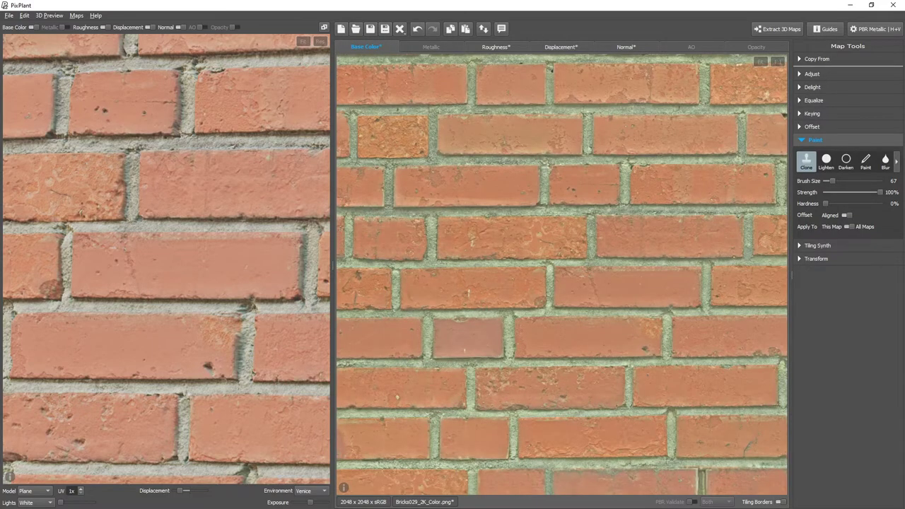
Load the PavingStones045 maps in place of the bricks, discarding the unsaved brick edits.
left_click_drag(718, 188, 562, 244)
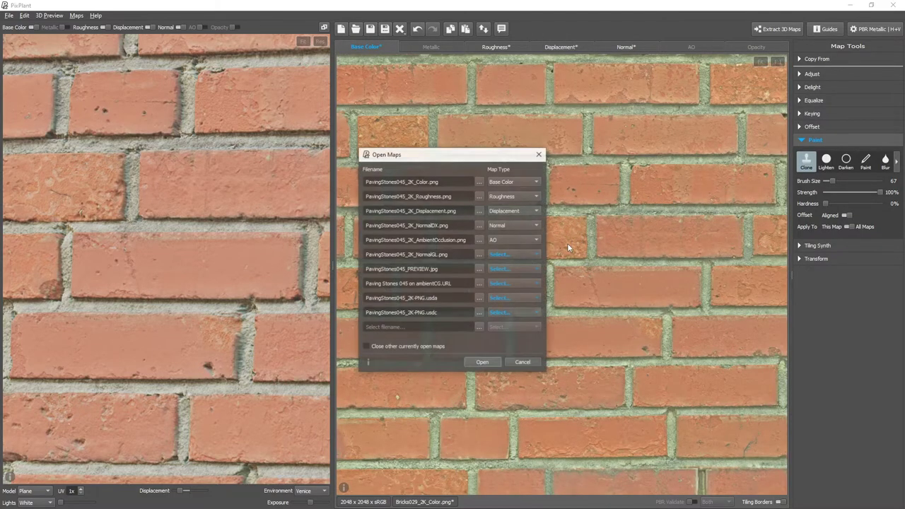
left_click(495, 364)
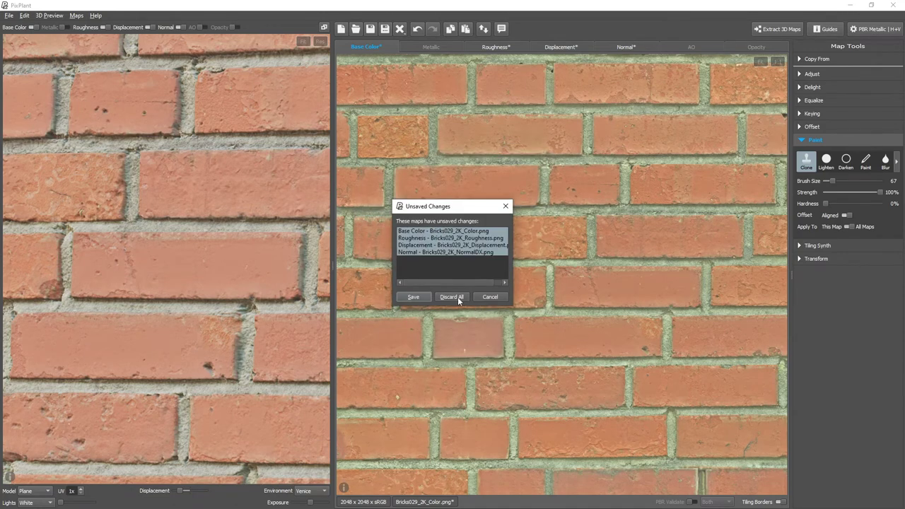
left_click(458, 297)
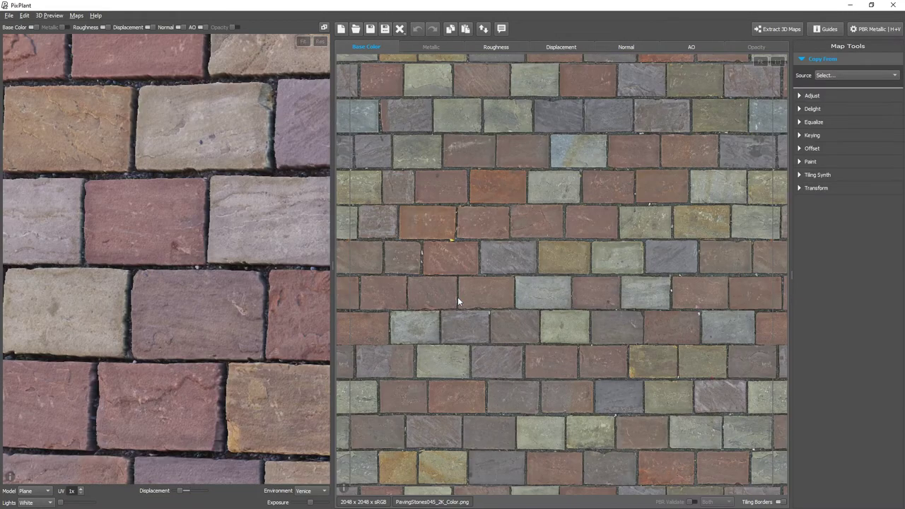
Orbit the paving-stone preview, check 2x then 1x UV tiling, and turn on Tiling Borders.
scroll(230, 300, "down", 2)
scroll(229, 300, "down", 3)
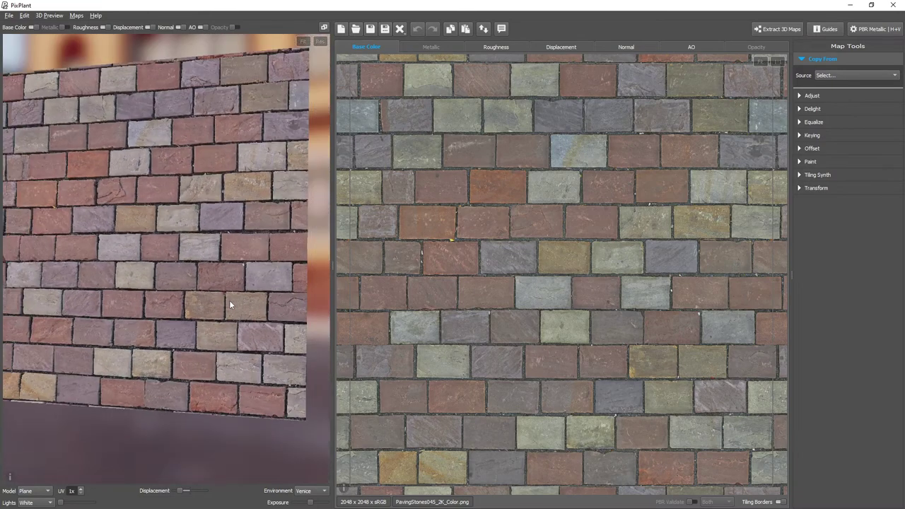
left_click_drag(176, 322, 151, 333)
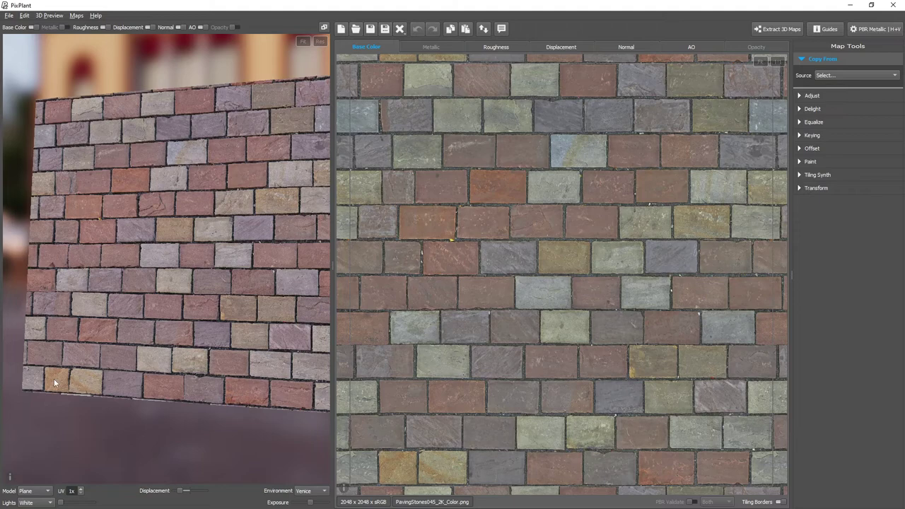
scroll(73, 491, "up", 1)
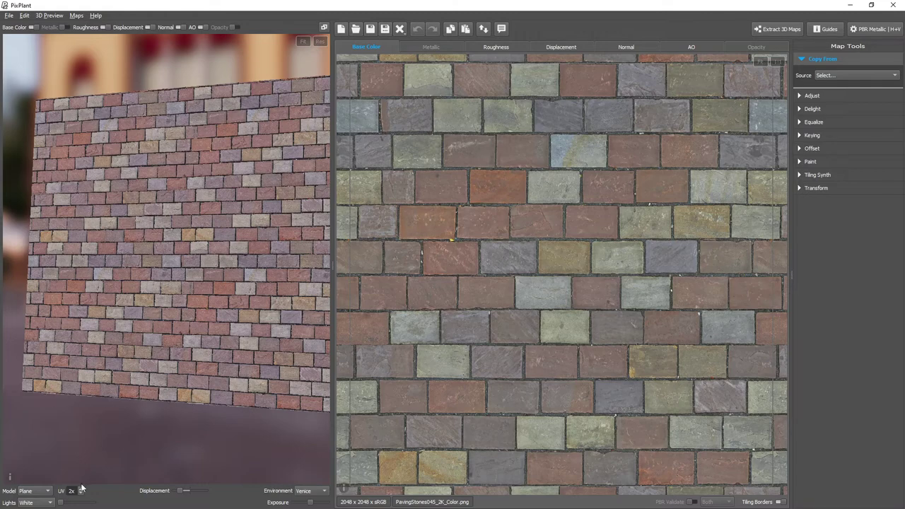
scroll(73, 492, "down", 1)
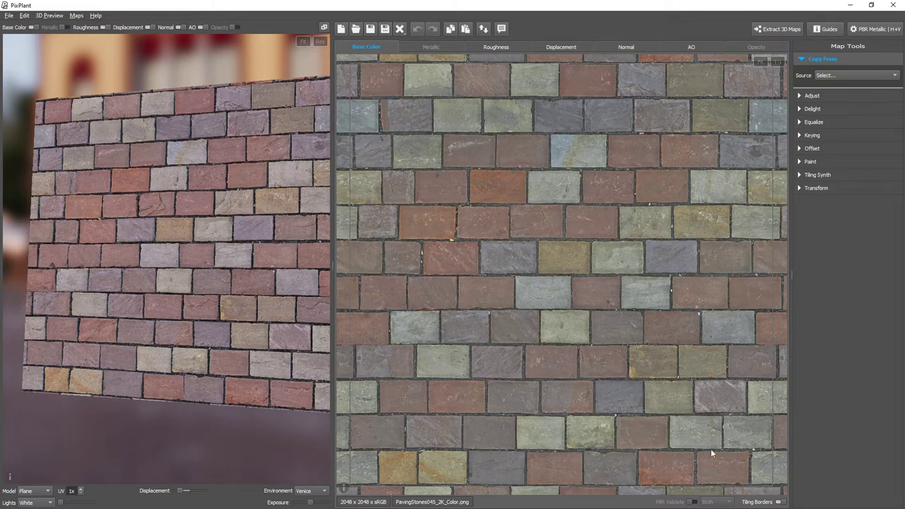
left_click(762, 503)
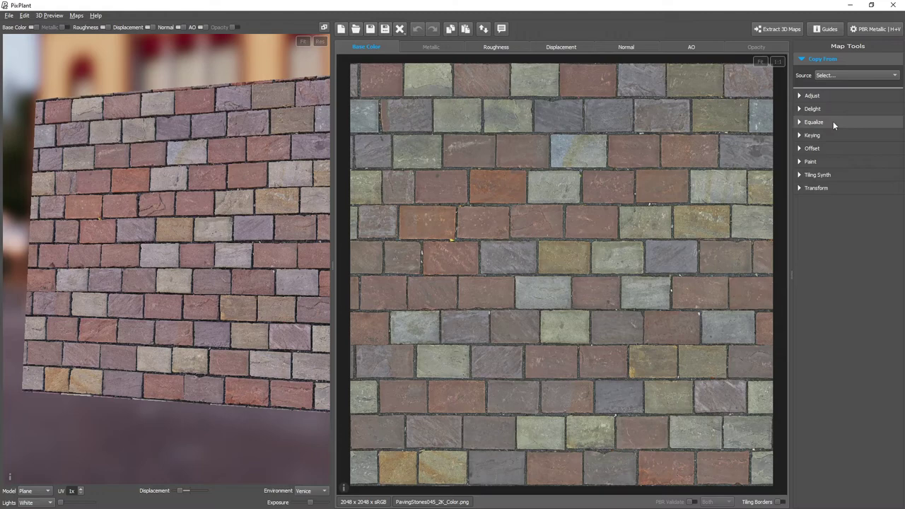
Offset the paving stones up and right so seams move inward, then toggle Tiling Borders.
left_click(834, 147)
left_click_drag(448, 429, 655, 335)
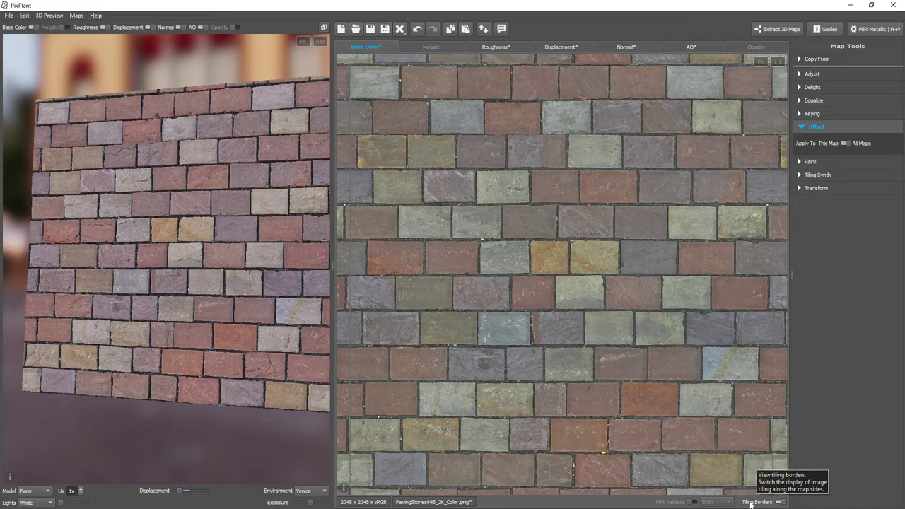
left_click(752, 502)
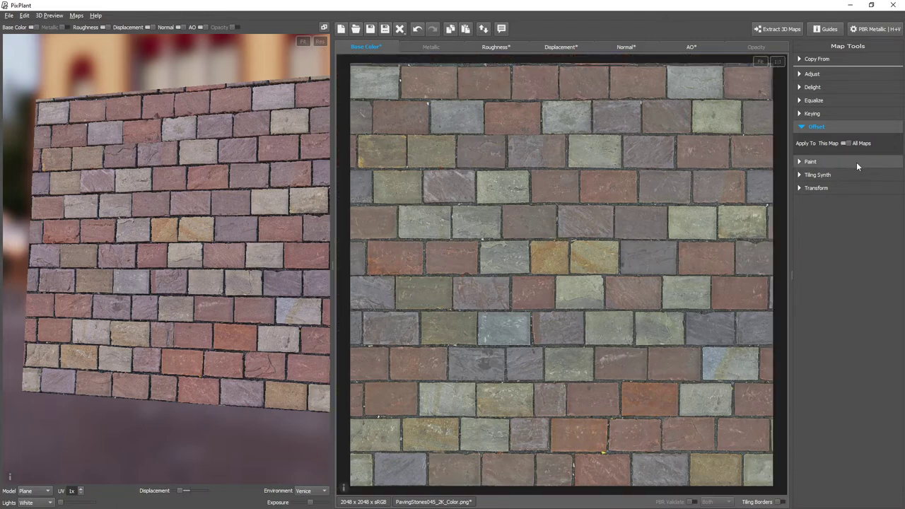
Expand the Paint tools with the Clone brush at size 67, strength 100%, hardness 0%.
left_click(854, 161)
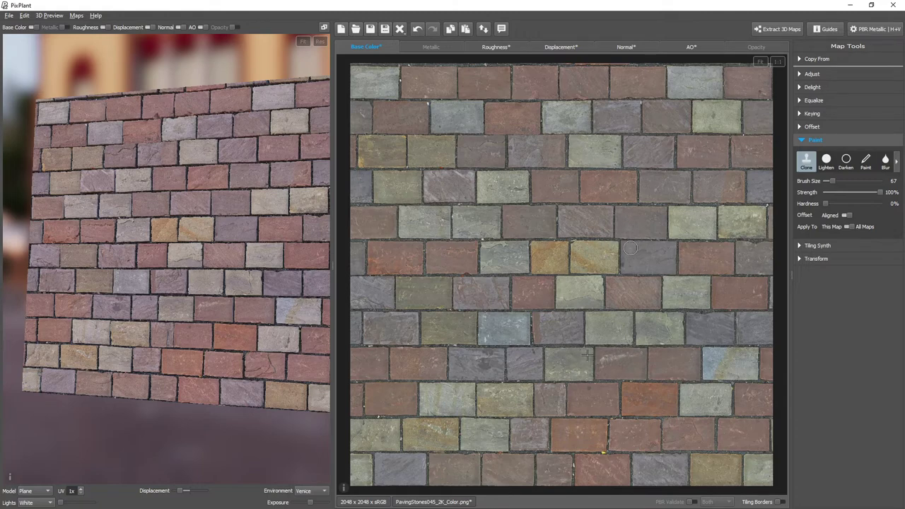
Clone grey texture over the yellow stone's upper-right corner, right side and top edge.
scroll(615, 244, "up", 5)
scroll(261, 274, "up", 10)
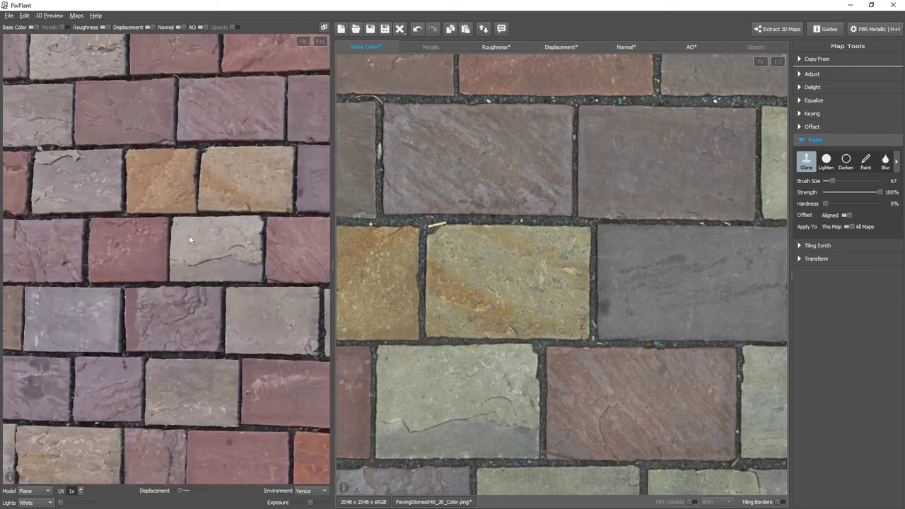
left_click_drag(190, 294, 173, 315)
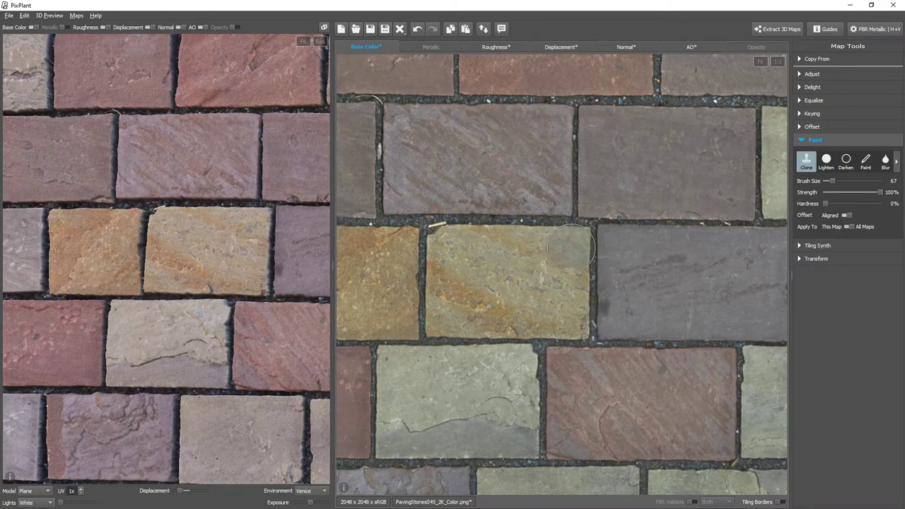
mouse_move(571, 248)
left_mouse_down()
mouse_move(560, 252)
mouse_move(566, 261)
mouse_move(574, 226)
mouse_move(568, 252)
left_mouse_up()
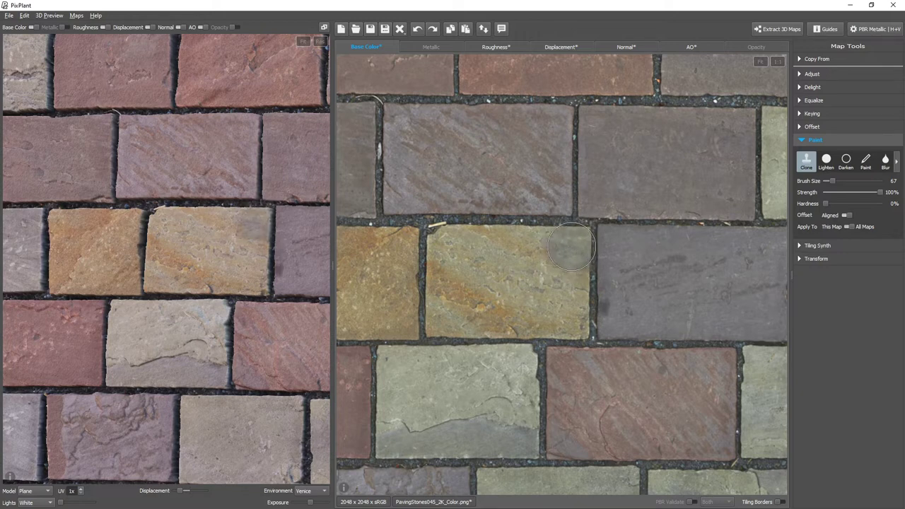
mouse_move(572, 247)
left_mouse_down()
mouse_move(564, 276)
mouse_move(581, 315)
mouse_move(568, 316)
mouse_move(463, 318)
mouse_move(485, 279)
mouse_move(528, 244)
mouse_move(449, 243)
mouse_move(428, 256)
mouse_move(423, 315)
mouse_move(485, 312)
left_mouse_up()
mouse_move(429, 292)
left_mouse_down()
mouse_move(591, 281)
mouse_move(606, 267)
left_mouse_up()
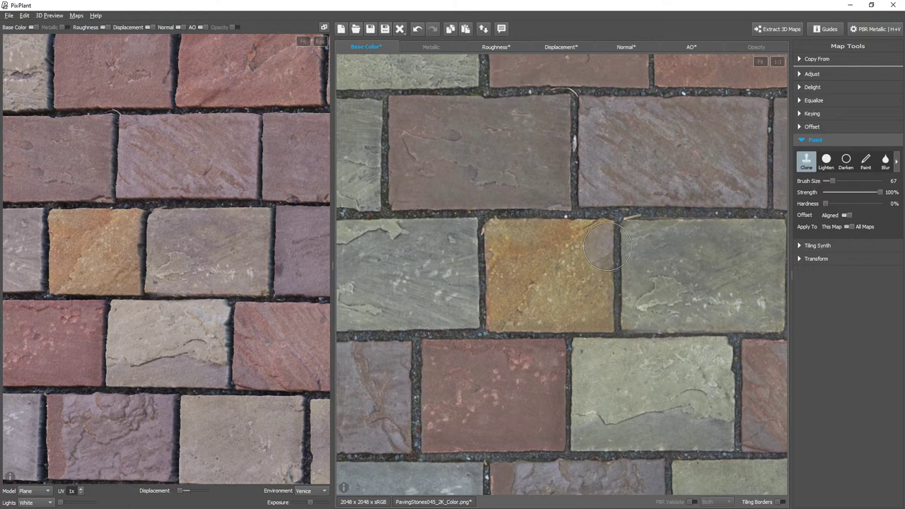
mouse_move(608, 233)
left_mouse_down()
mouse_move(543, 238)
mouse_move(597, 272)
mouse_move(545, 294)
mouse_move(606, 320)
mouse_move(575, 311)
mouse_move(566, 324)
mouse_move(505, 311)
mouse_move(498, 281)
mouse_move(508, 259)
mouse_move(494, 232)
mouse_move(504, 225)
mouse_move(505, 315)
mouse_move(507, 236)
mouse_move(499, 232)
mouse_move(488, 297)
mouse_move(464, 304)
mouse_move(460, 273)
mouse_move(483, 299)
left_mouse_up()
scroll(483, 299, "up", 5)
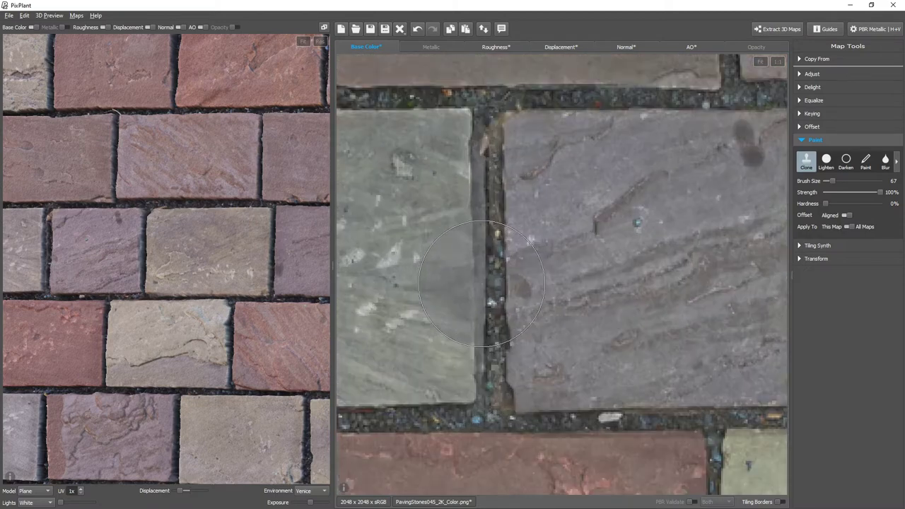
scroll(692, 357, "down", 4)
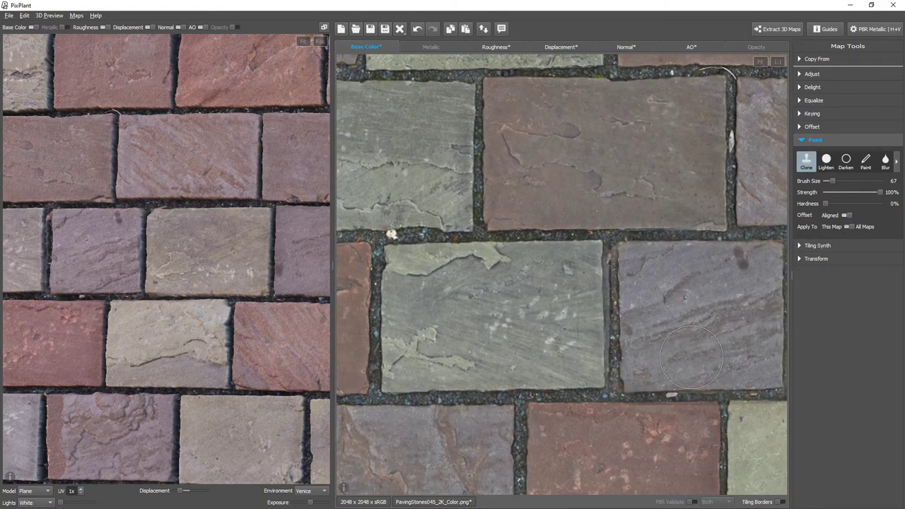
left_click_drag(676, 327, 643, 311)
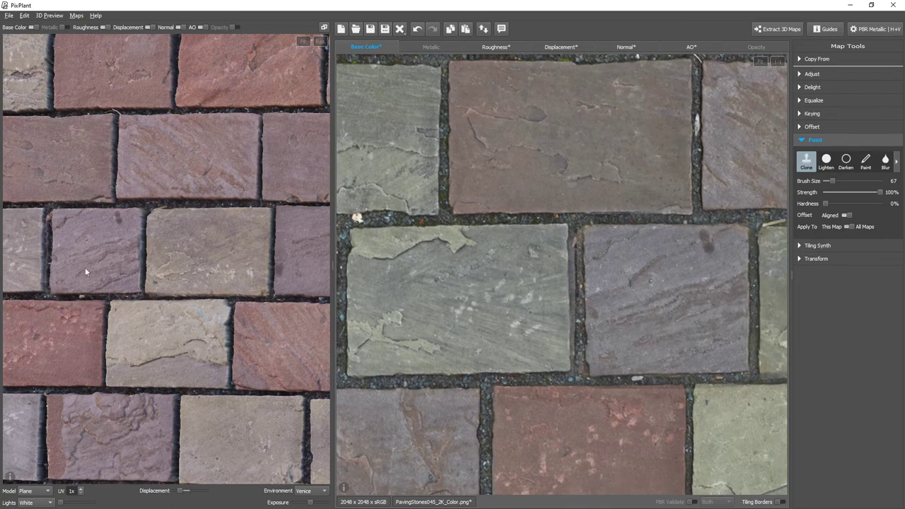
left_click_drag(85, 271, 29, 257)
scroll(215, 295, "up", 3)
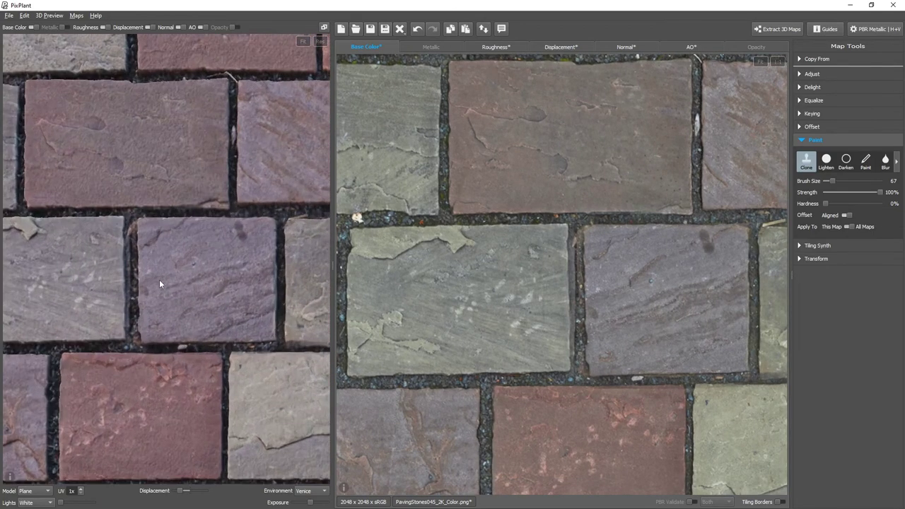
scroll(159, 279, "up", 2)
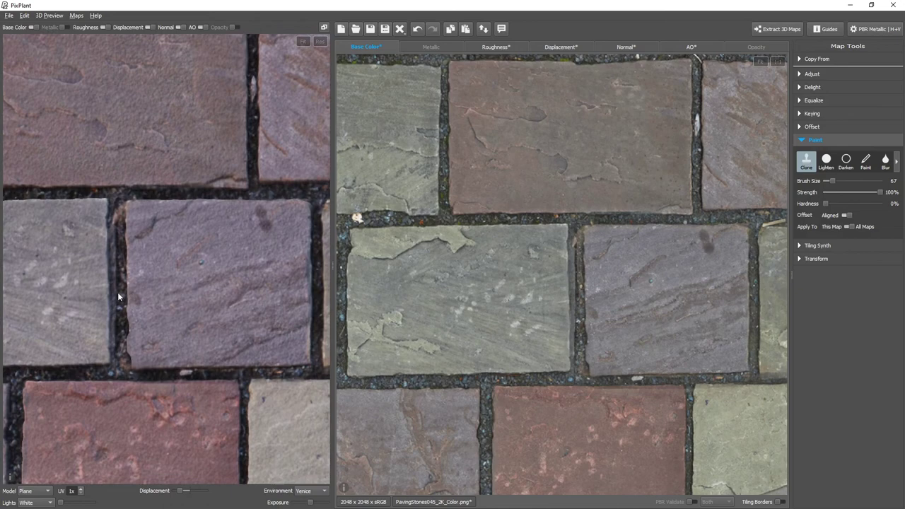
scroll(149, 283, "down", 2)
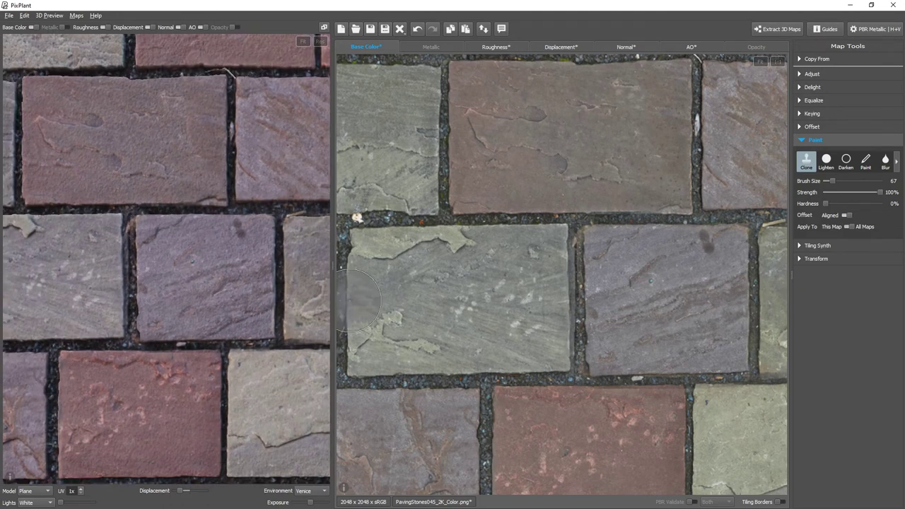
scroll(490, 294, "down", 3)
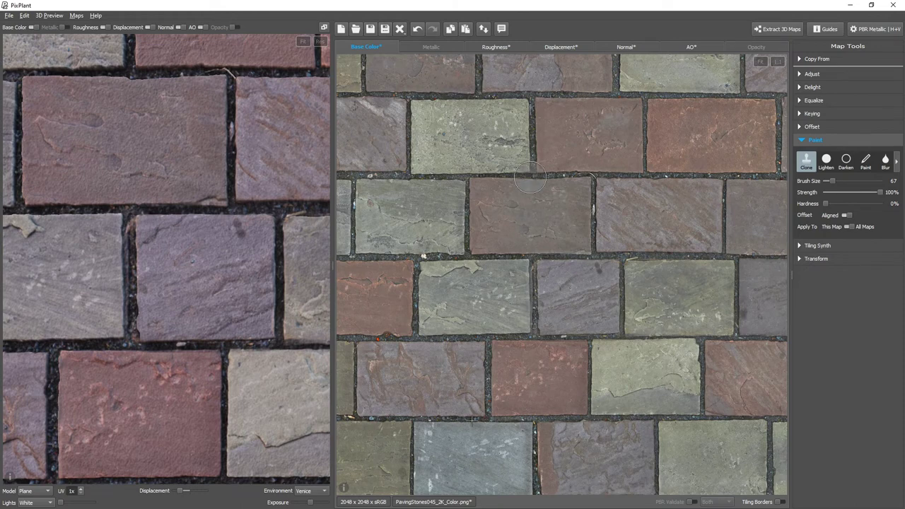
Set a new clone source and, at brush size 56, clone over the grey stone's upper-right edge.
left_click(521, 104, "alt")
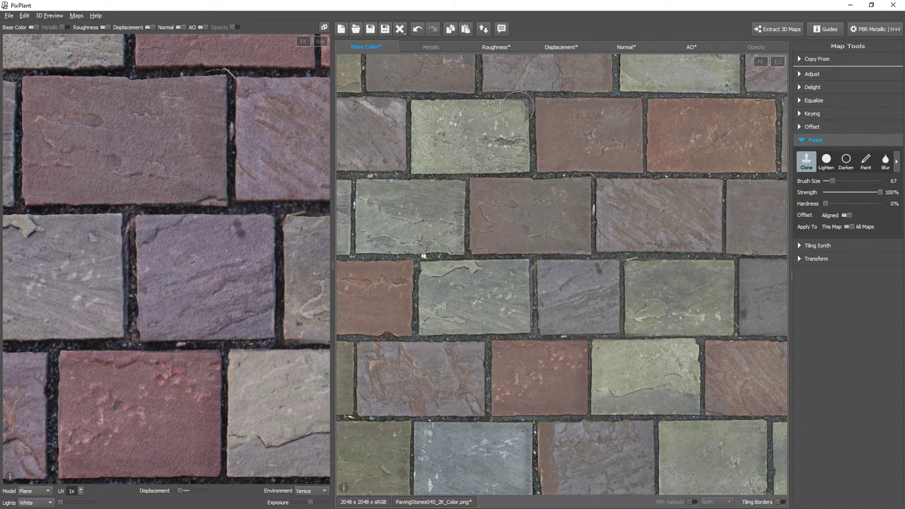
scroll(522, 107, "down", 3)
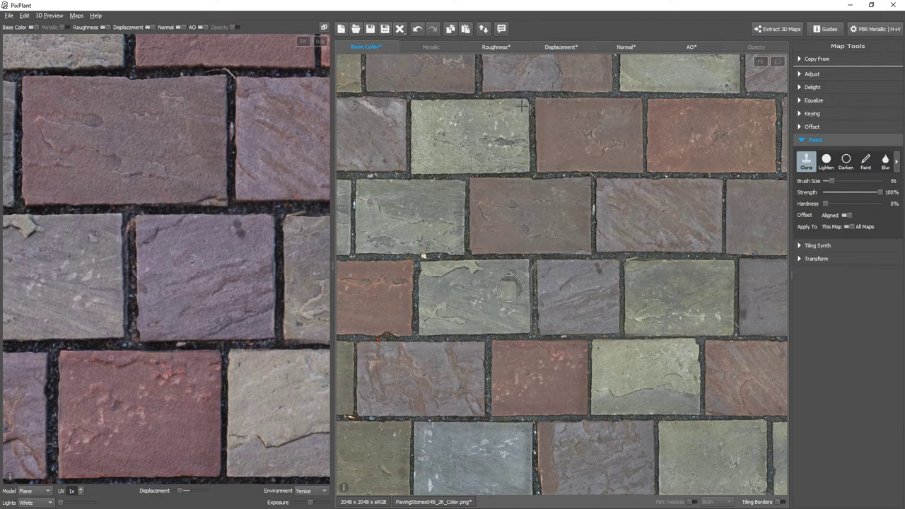
scroll(516, 282, "up", 2)
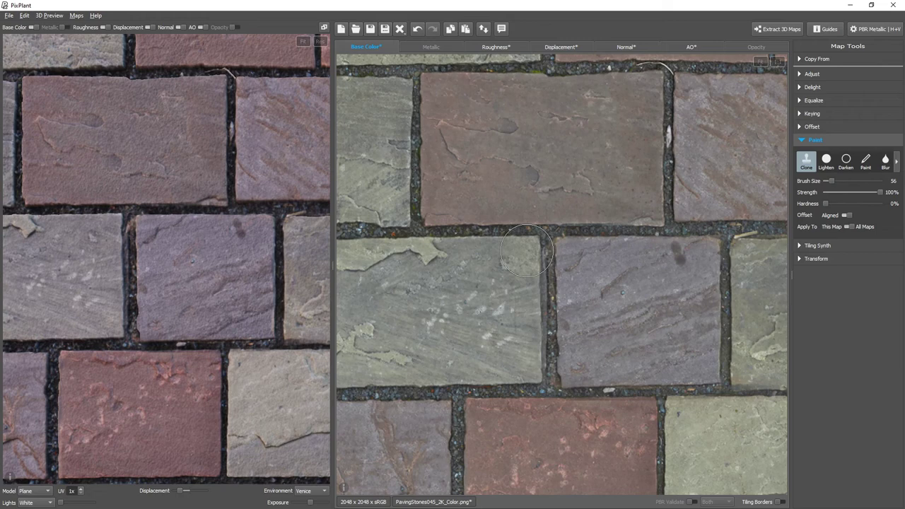
left_click_drag(526, 251, 530, 378)
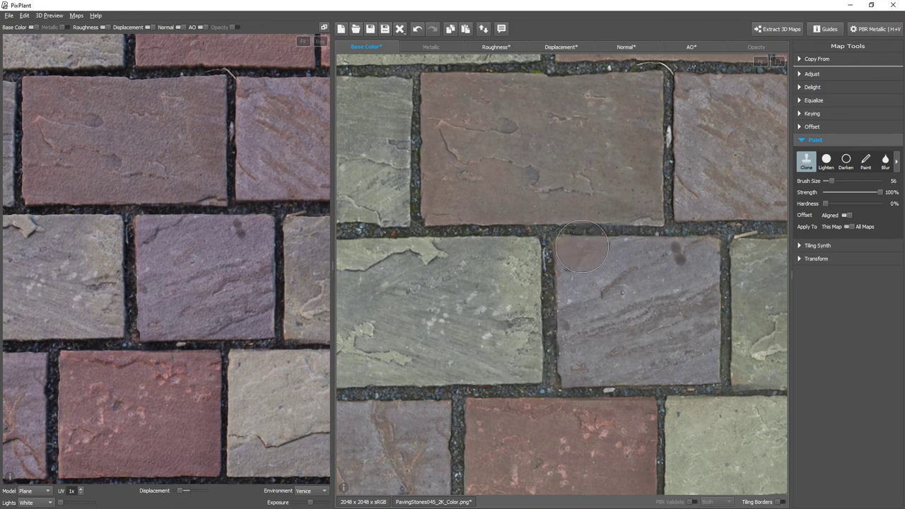
Pick a clone source on the grey stone and paint cloned texture over its right half.
left_click(403, 309, "alt")
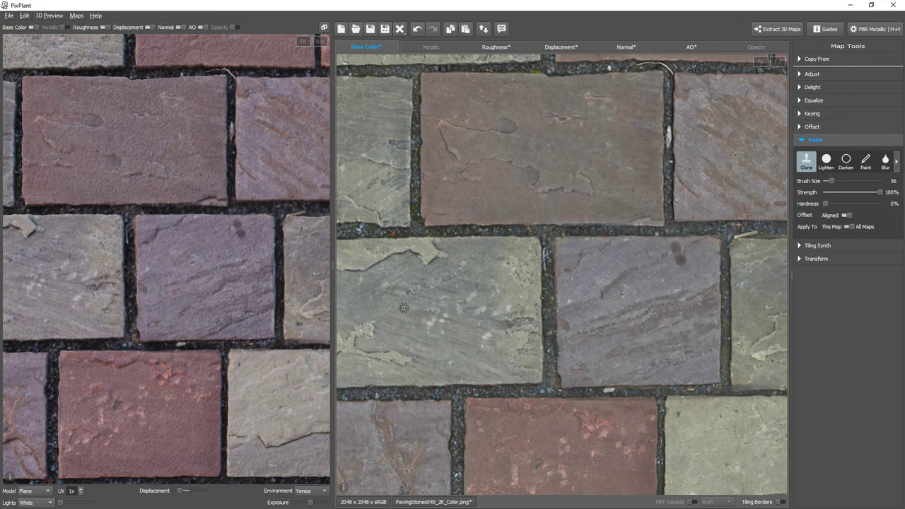
mouse_move(452, 292)
left_mouse_down()
mouse_move(491, 292)
mouse_move(507, 281)
mouse_move(509, 320)
left_mouse_up()
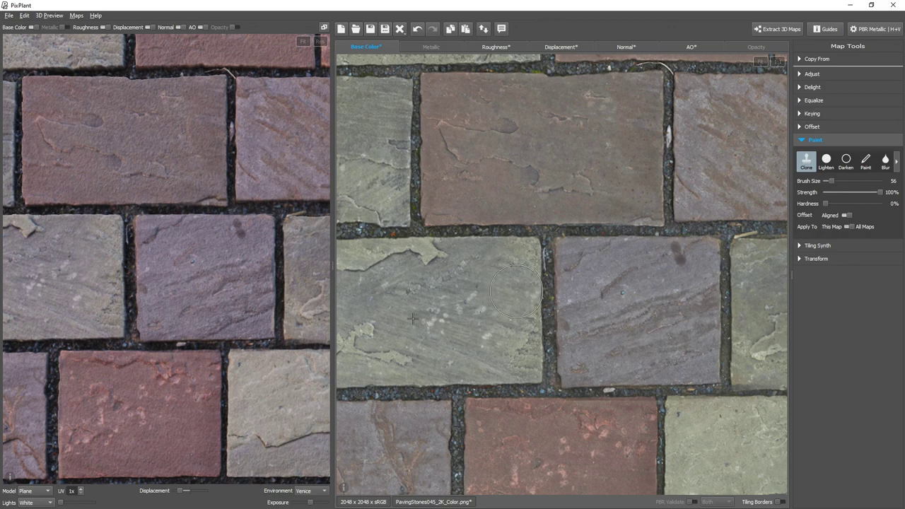
scroll(518, 294, "down", 3)
scroll(182, 287, "down", 2)
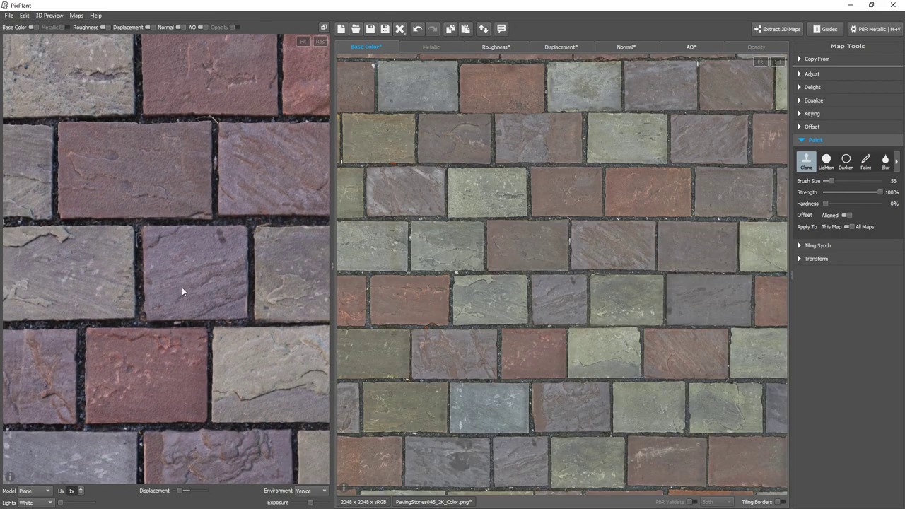
scroll(182, 287, "down", 1)
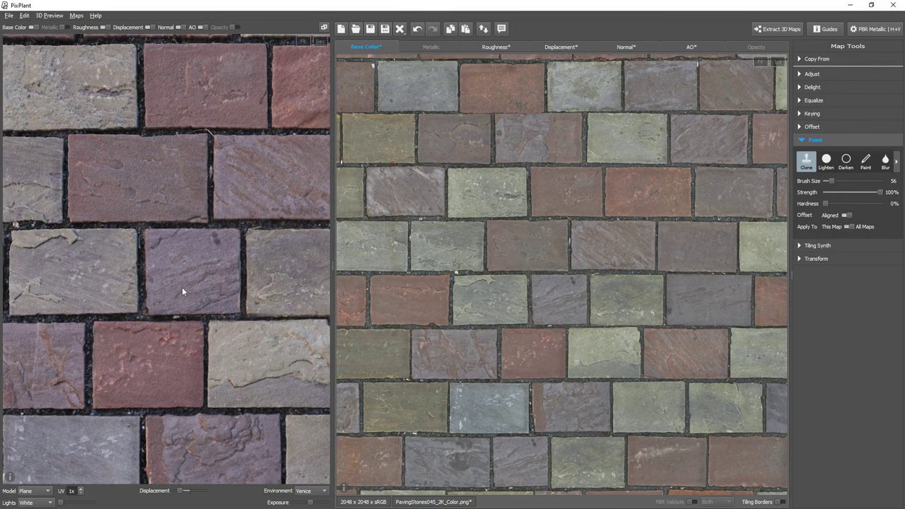